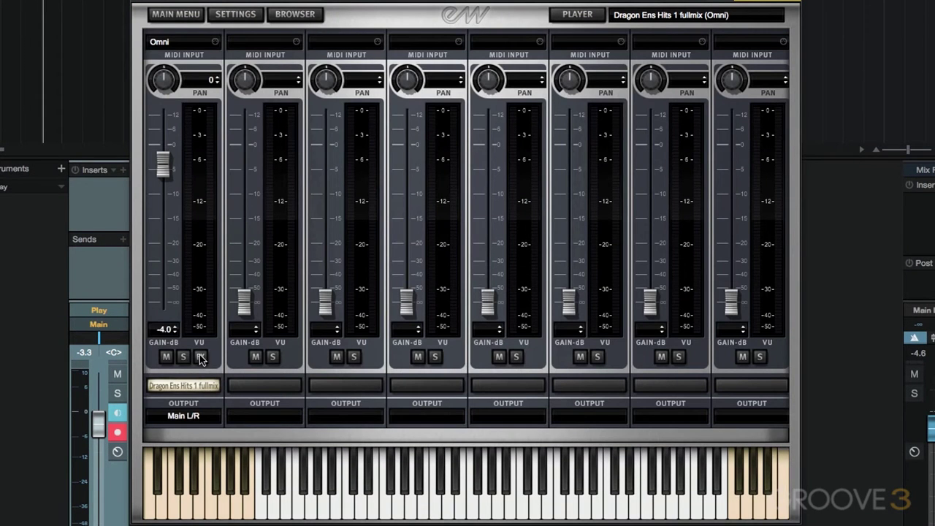
# Open the Dragon Ens Hits effects rack briefly, then close it back to the mixer.
pyautogui.click(201, 357)
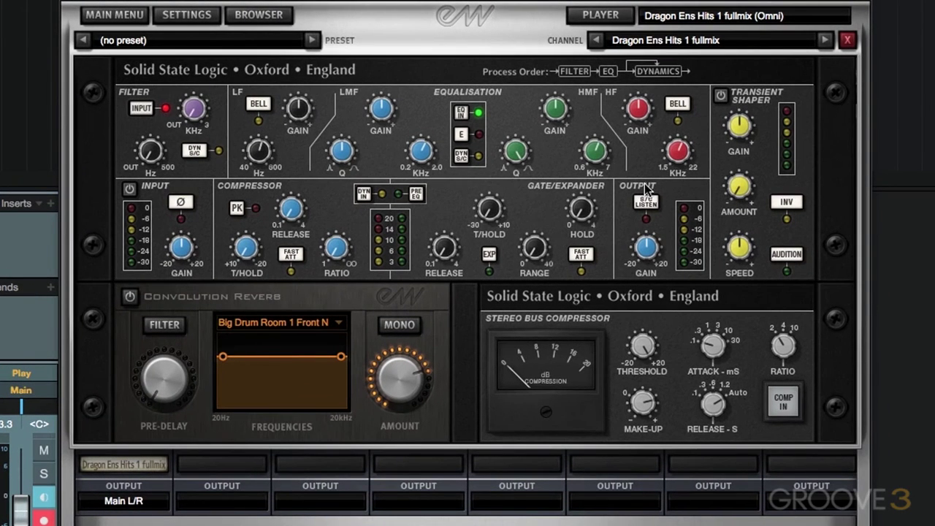
pyautogui.moveTo(661, 150)
pyautogui.click(847, 40)
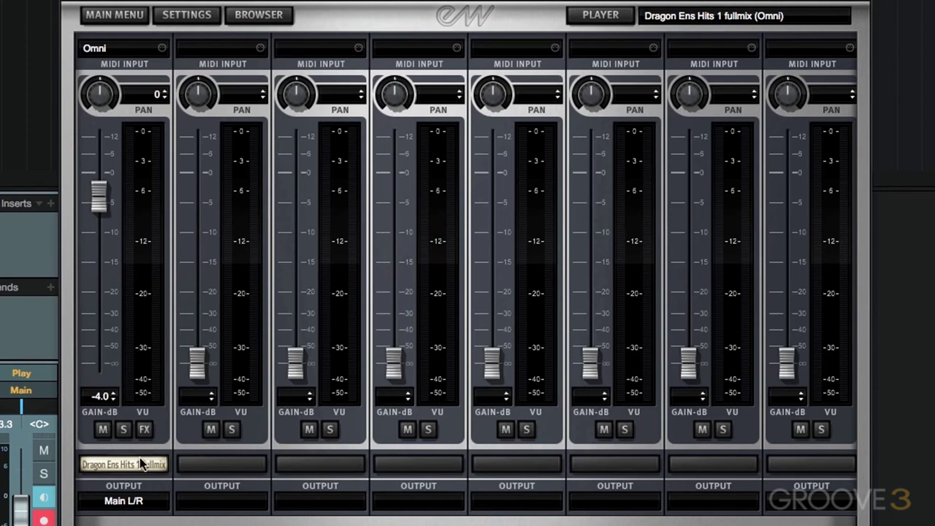
# Visit the Player and Browser pages, then open effects on the Tree Drum's Close mic channel.
pyautogui.click(609, 22)
pyautogui.click(600, 20)
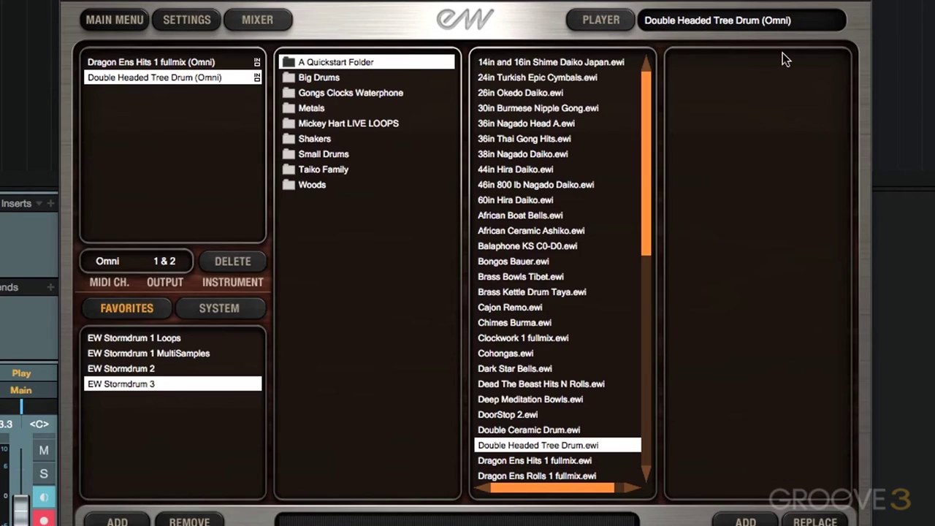
pyautogui.click(277, 20)
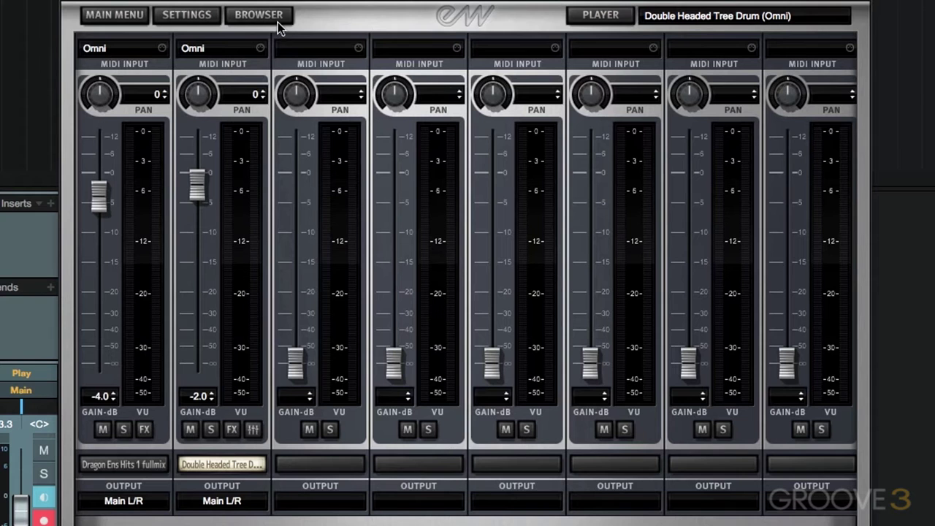
pyautogui.click(253, 430)
pyautogui.click(338, 430)
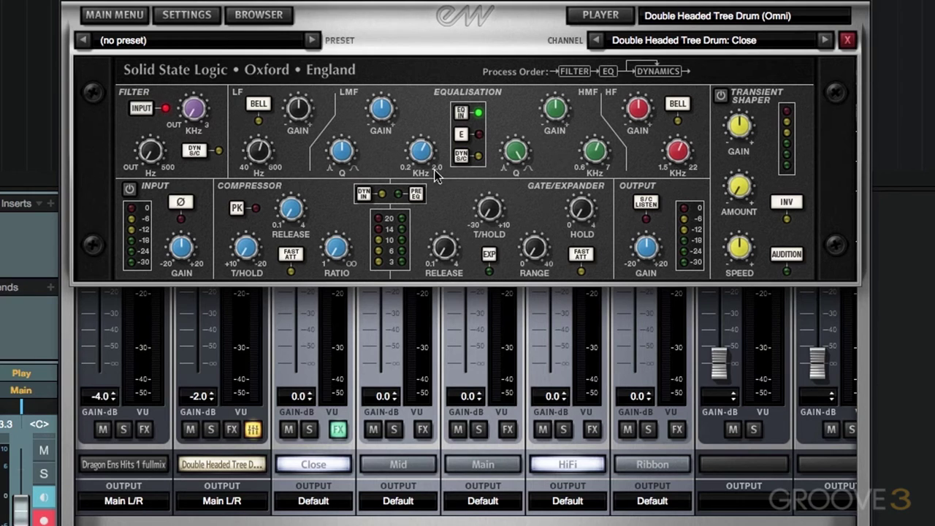
# Close the Close channel's effects, open the Double Headed Tree Drum's rack, then close it.
pyautogui.click(847, 40)
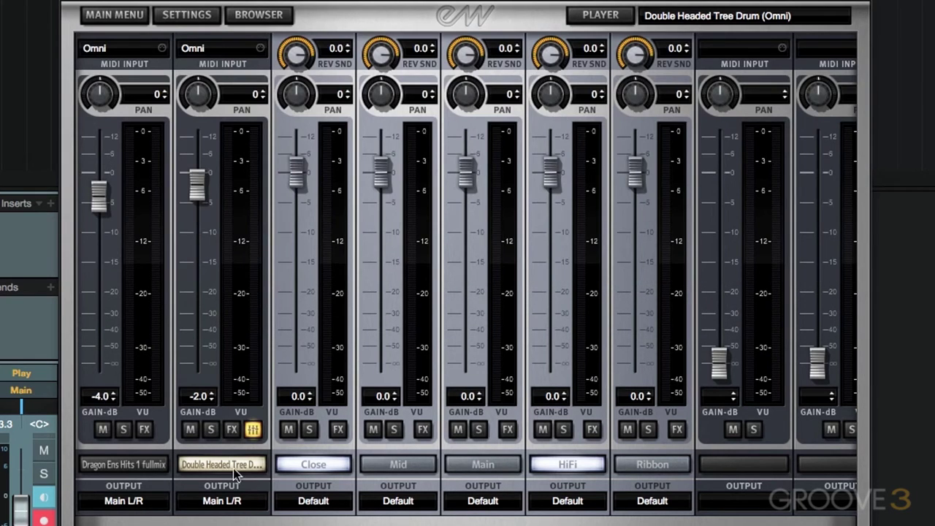
pyautogui.click(261, 466)
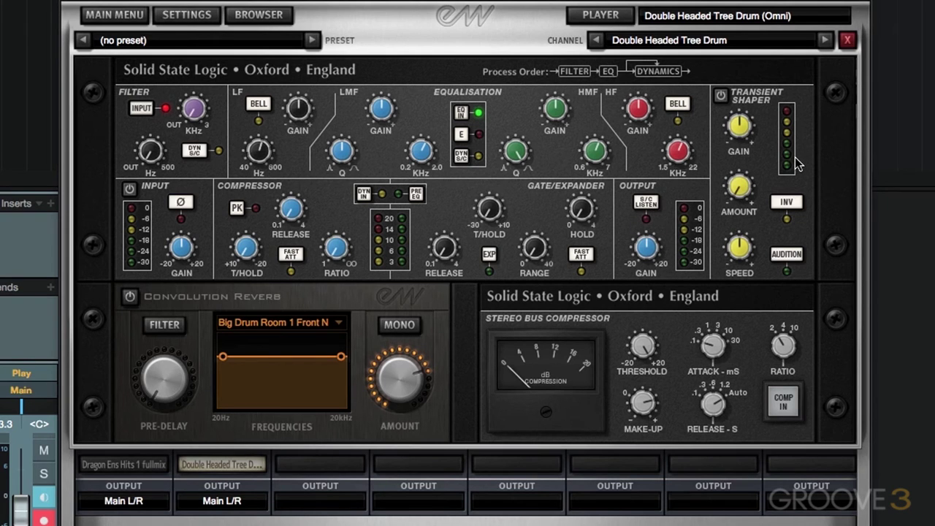
pyautogui.click(847, 41)
# Open the Dragon Ens Hits effects rack, enable the INPUT section and invert polarity (Ø).
pyautogui.click(97, 465)
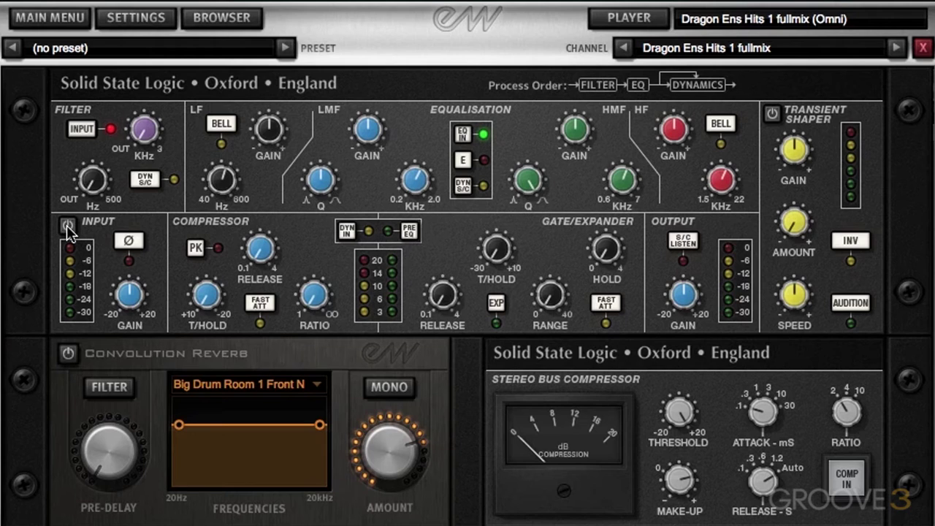
pyautogui.click(68, 227)
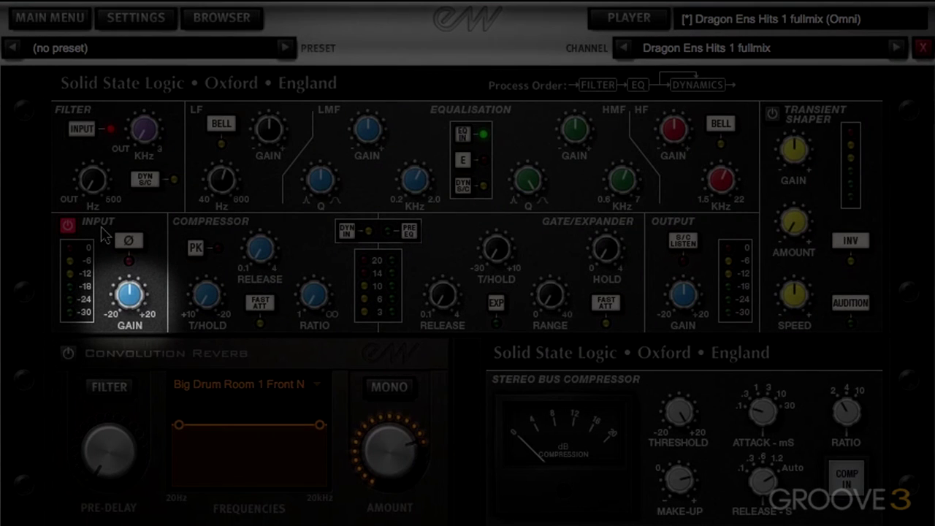
pyautogui.moveTo(125, 293)
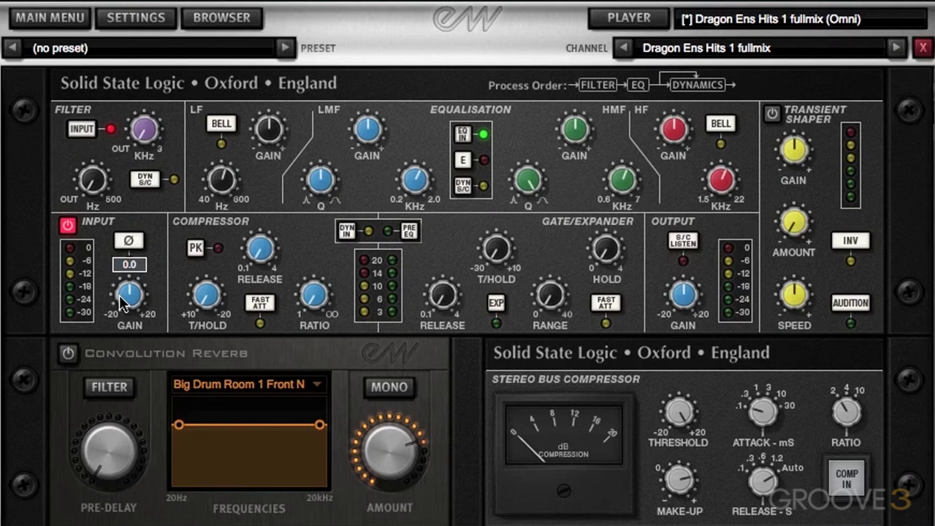
pyautogui.click(139, 240)
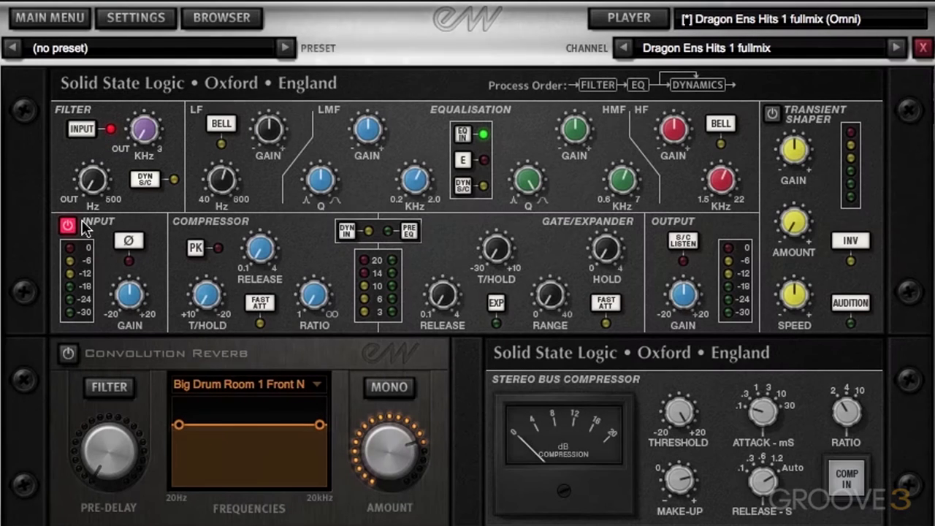
# Raise the FILTER Hz low-cut knob to about 341 Hz.
pyautogui.moveTo(91, 189)
pyautogui.moveTo(91, 189); pyautogui.dragTo(91, 131)
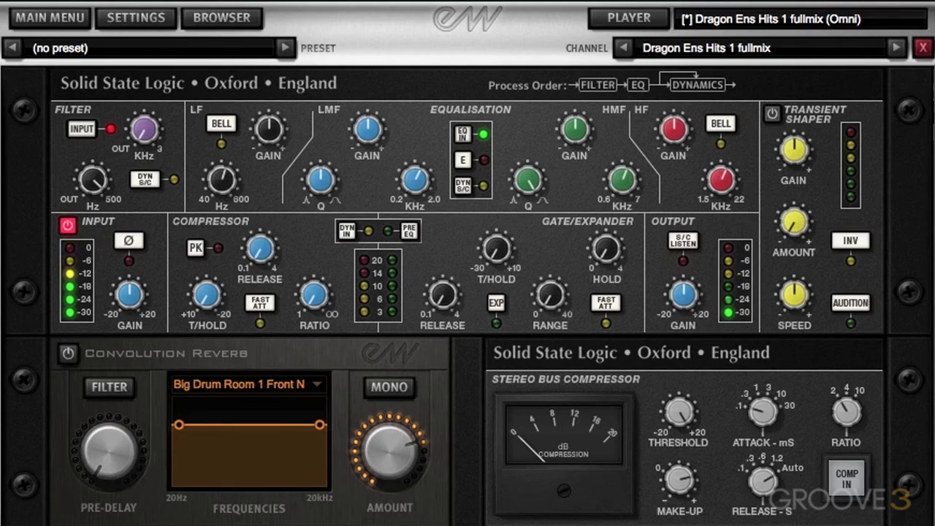
pyautogui.moveTo(93, 181)
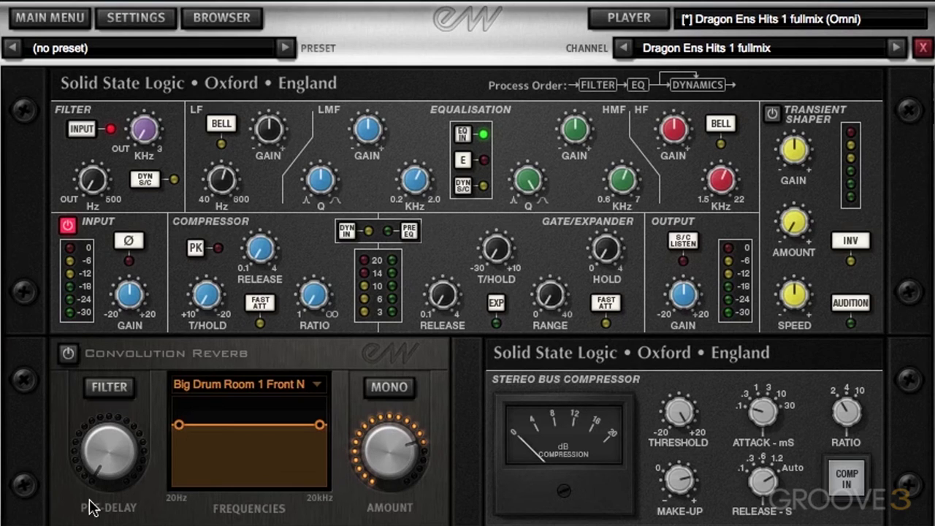
pyautogui.moveTo(146, 135)
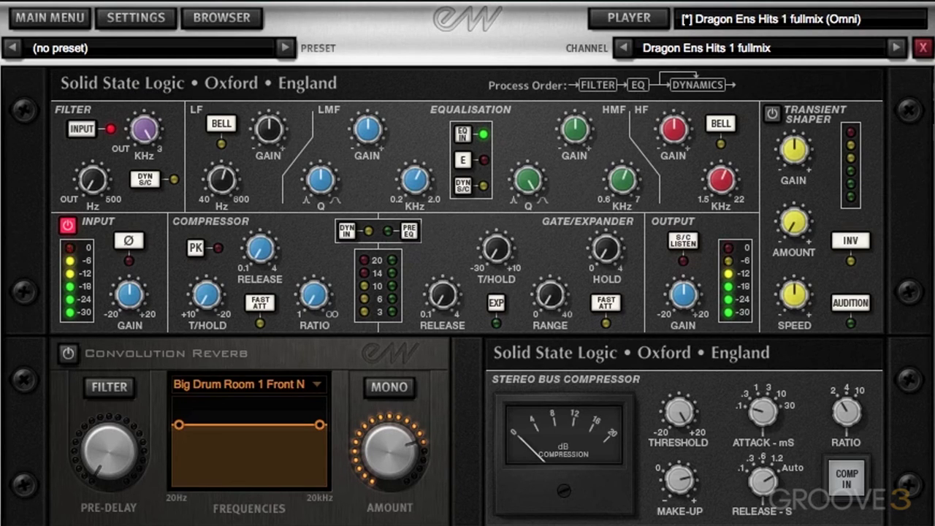
pyautogui.moveTo(95, 489)
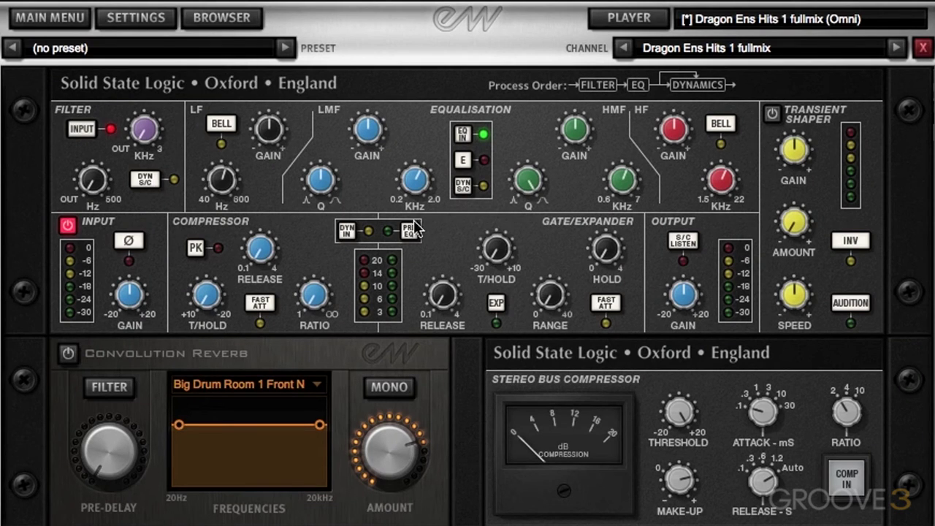
pyautogui.click(81, 126)
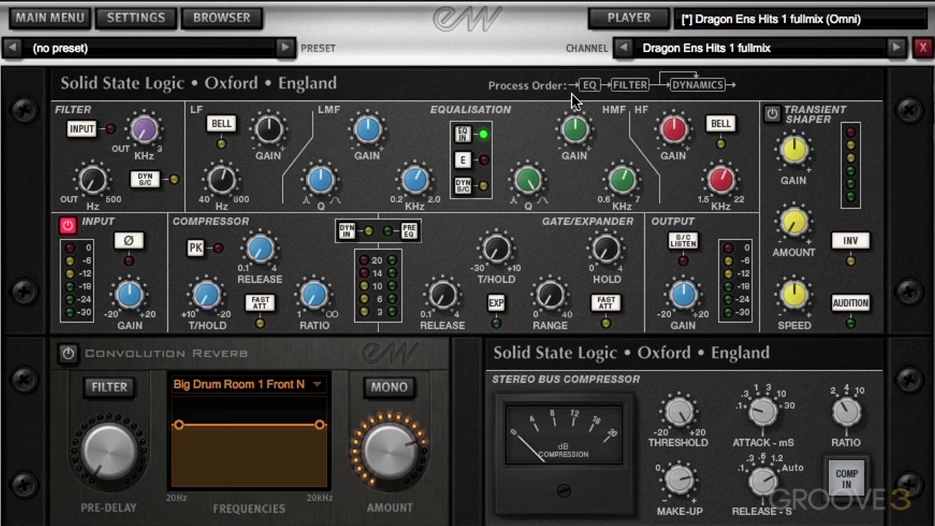
pyautogui.click(90, 131)
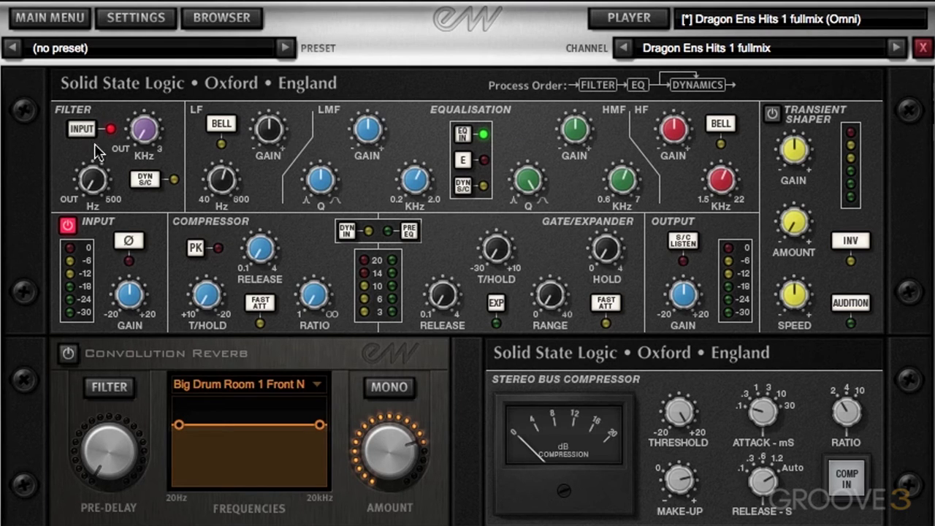
pyautogui.click(81, 128)
pyautogui.click(78, 128)
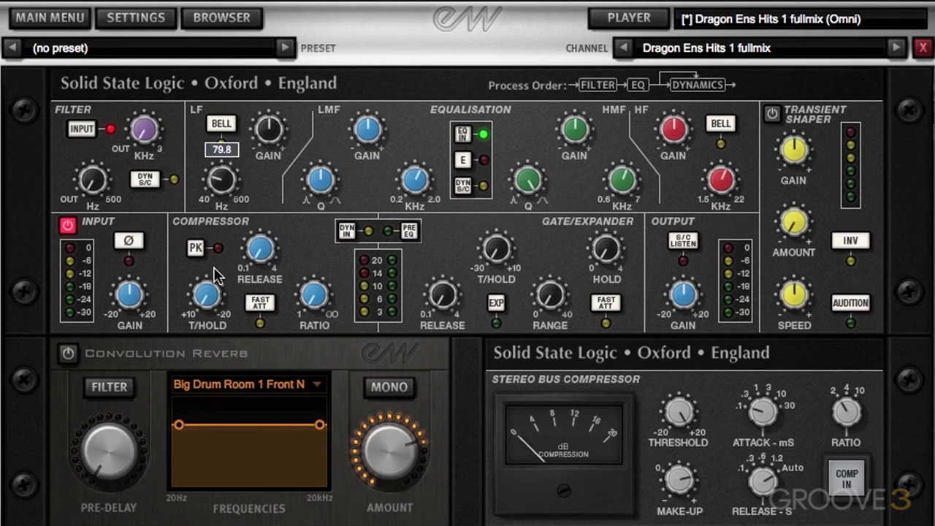
# Cut the LF gain, then reset it to 0.0 dB.
pyautogui.moveTo(255, 141)
pyautogui.moveTo(256, 141); pyautogui.dragTo(251, 186)
pyautogui.moveTo(267, 149); pyautogui.dragTo(265, 155)
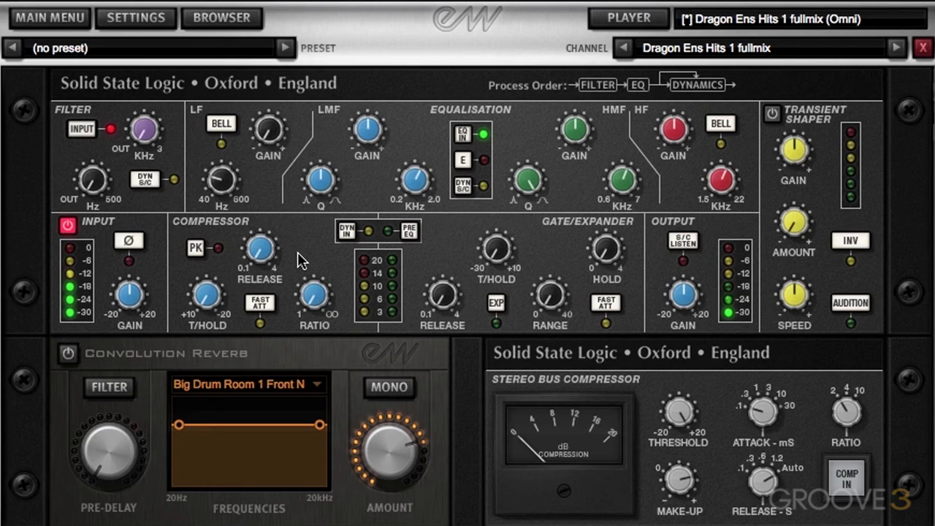
pyautogui.doubleClick(269, 131)
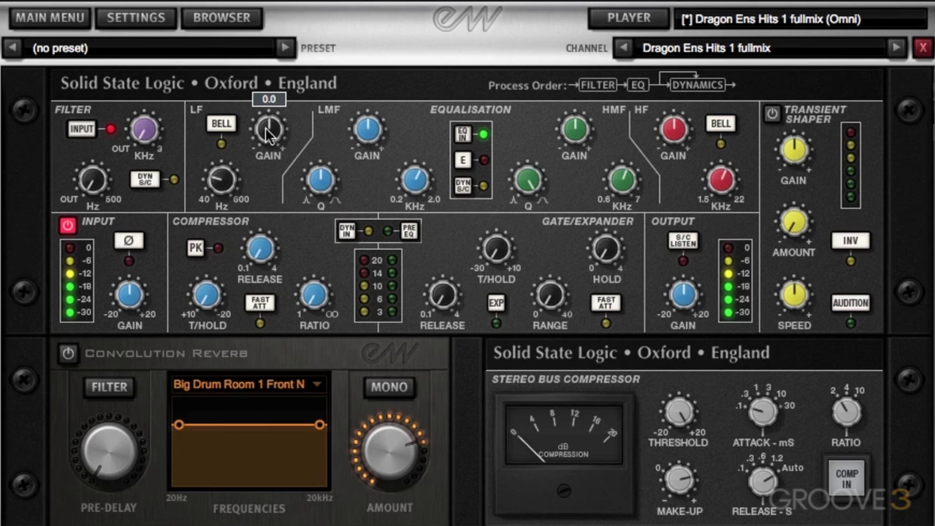
# Switch the LF band to bell and lower its frequency to about 62 Hz.
pyautogui.click(228, 130)
pyautogui.moveTo(218, 196)
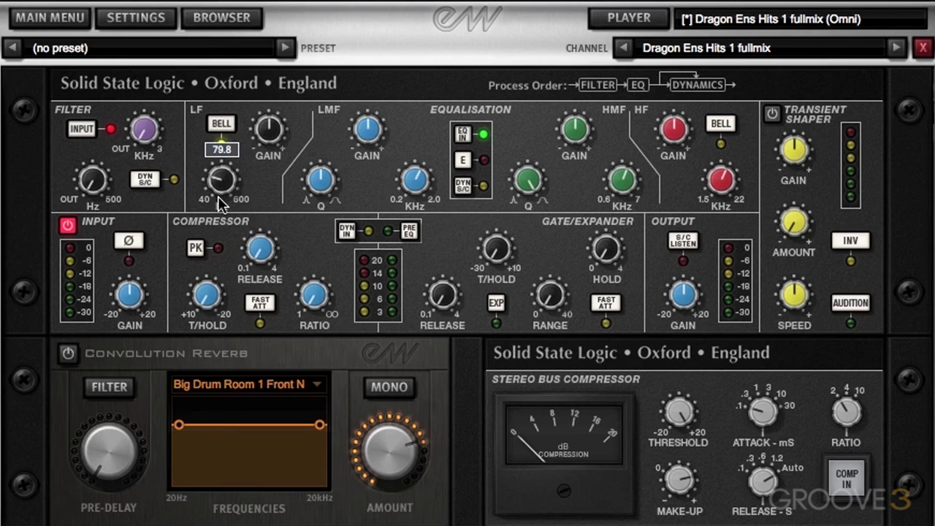
pyautogui.moveTo(214, 189); pyautogui.dragTo(215, 213)
pyautogui.moveTo(265, 108)
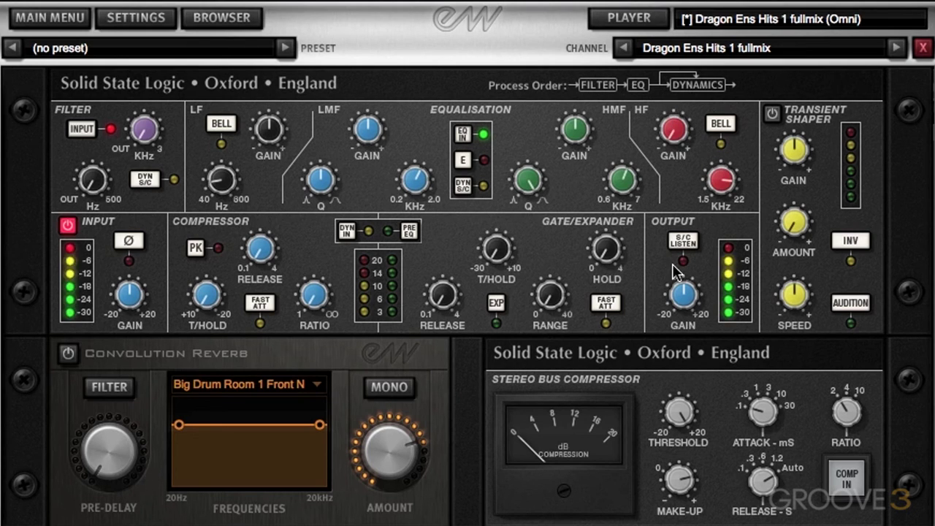
# Raise the HF gain up from -20.0 dB.
pyautogui.moveTo(675, 142)
pyautogui.moveTo(676, 142); pyautogui.dragTo(675, 3)
pyautogui.moveTo(671, 135)
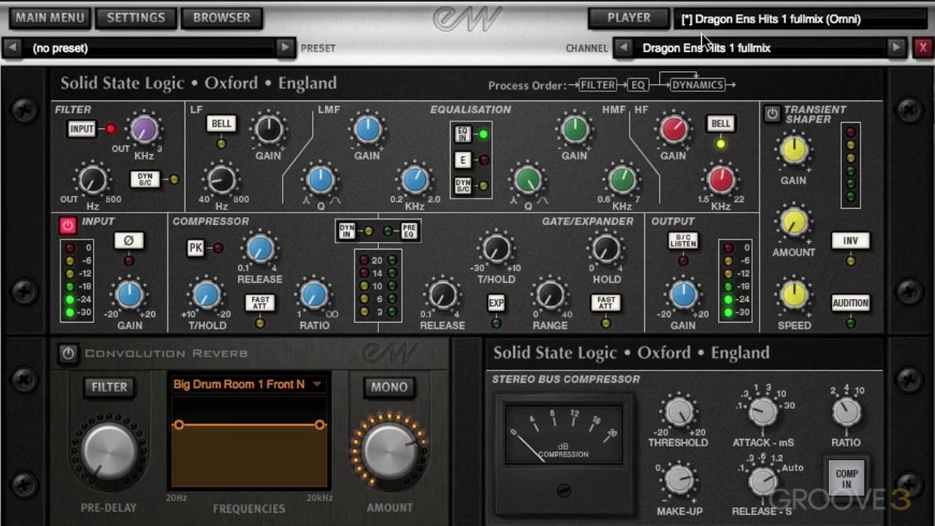
# Set HF gain to -5.4 dB, HMF to about 2.1 kHz, and LMF gain to 2.6 dB.
pyautogui.moveTo(673, 130); pyautogui.dragTo(662, 207)
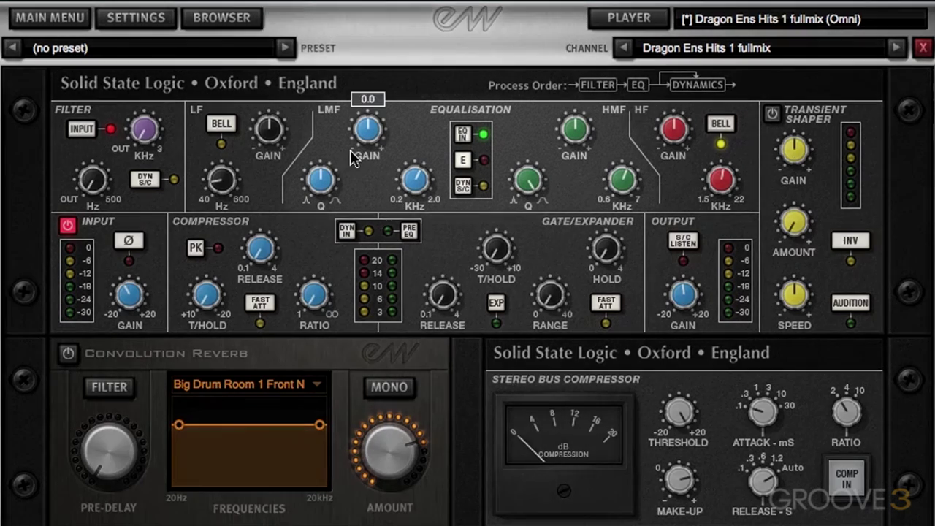
pyautogui.moveTo(372, 144)
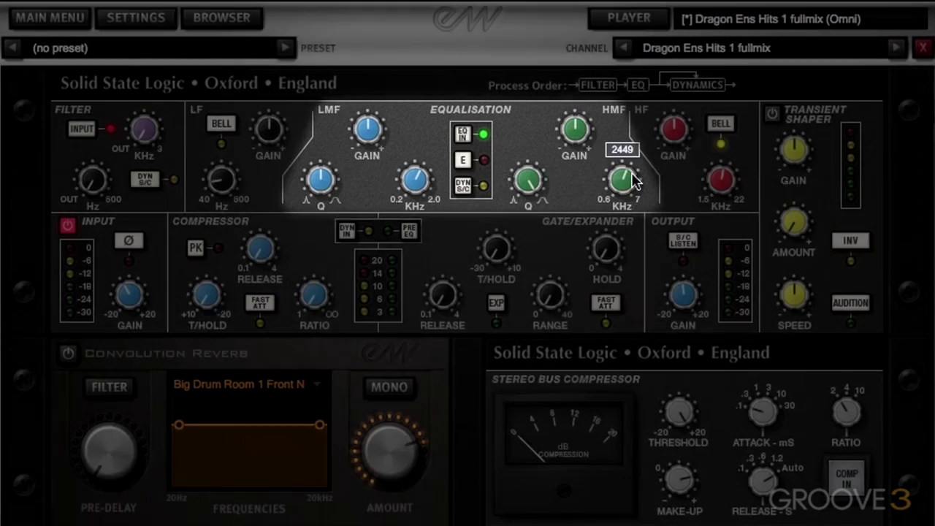
pyautogui.moveTo(585, 131)
pyautogui.moveTo(622, 179); pyautogui.dragTo(622, 179)
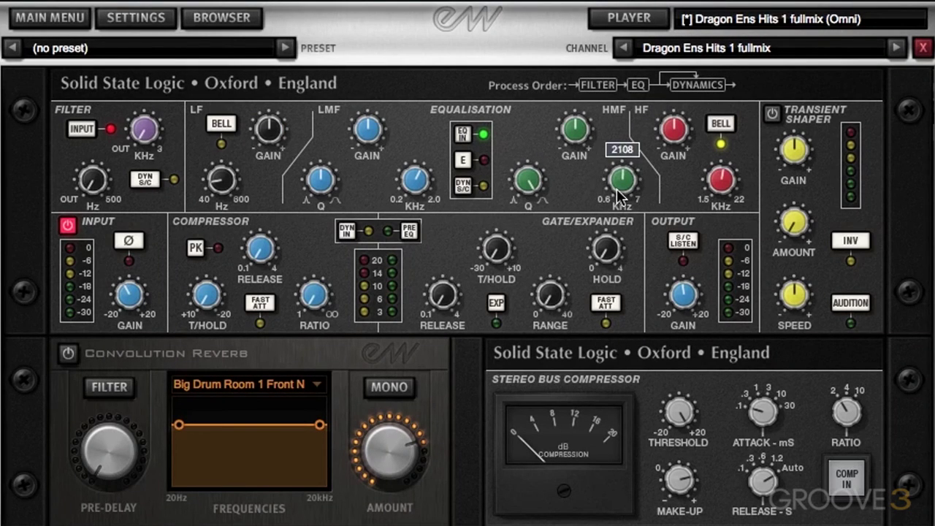
pyautogui.moveTo(354, 122); pyautogui.dragTo(350, 117)
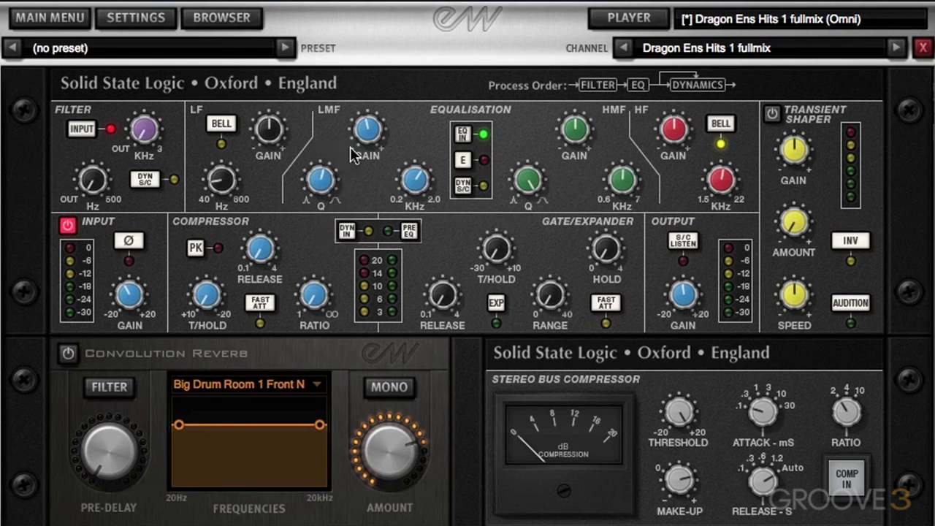
pyautogui.click(463, 135)
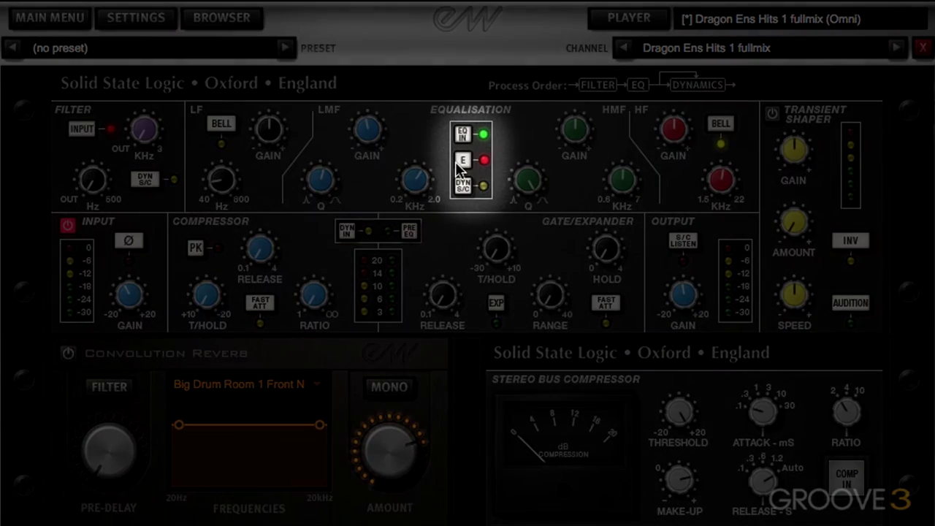
pyautogui.click(464, 161)
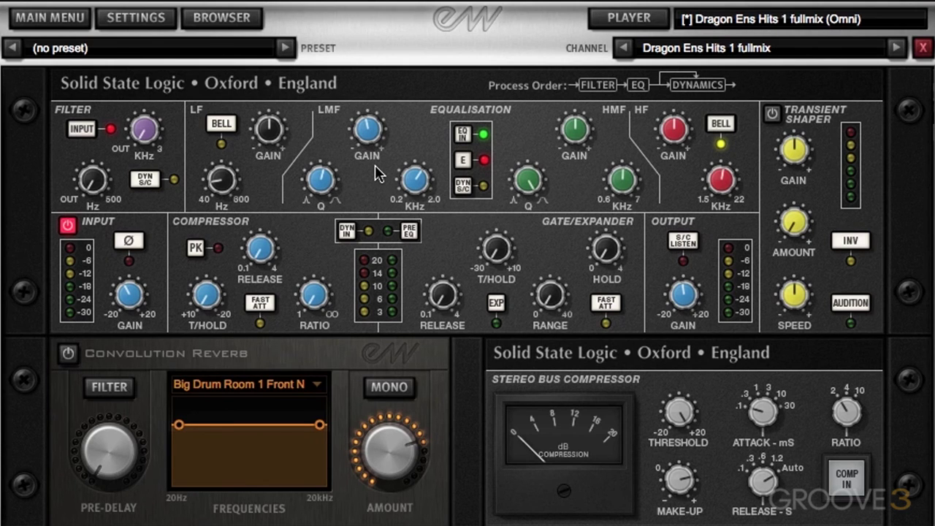
pyautogui.click(468, 155)
pyautogui.click(466, 160)
pyautogui.click(464, 159)
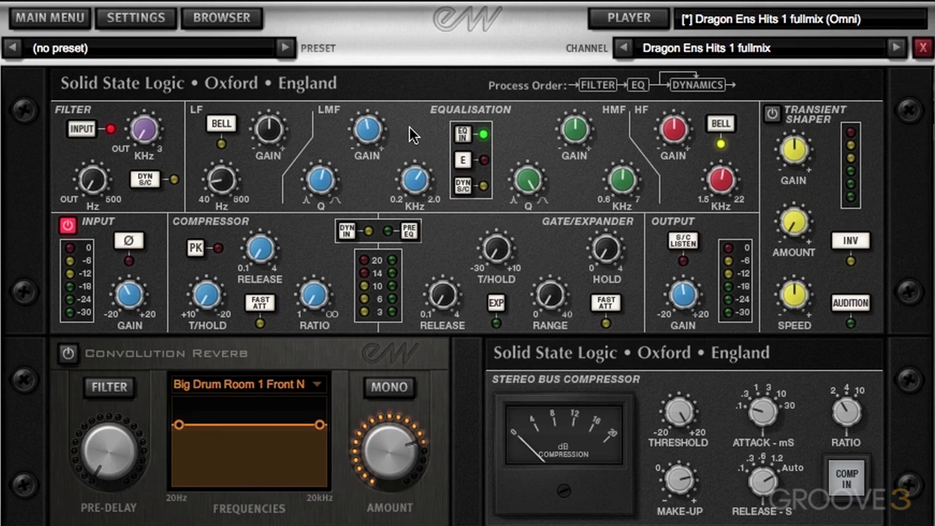